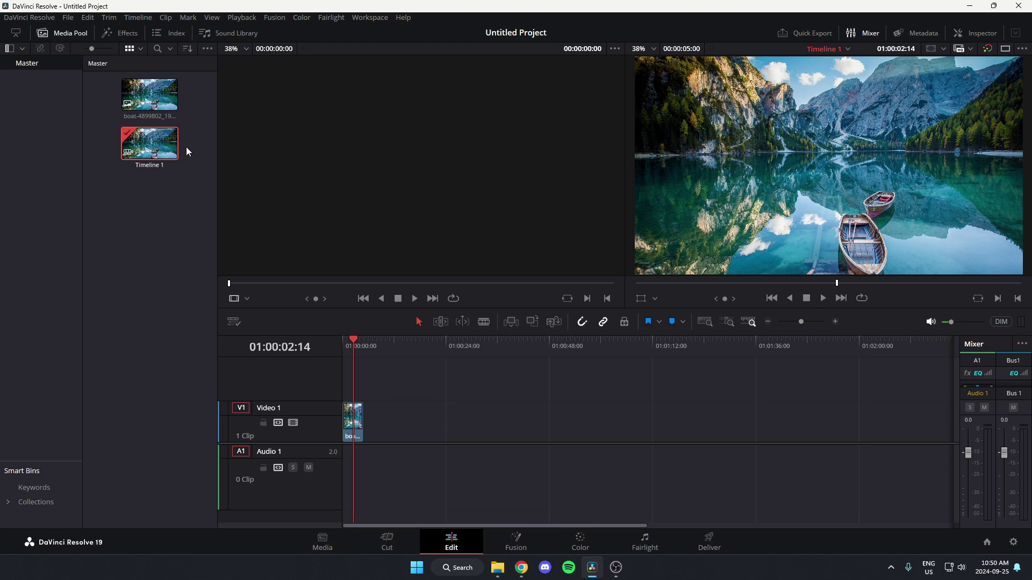
Show the Effects library with the Open FX category selected.
click(127, 36)
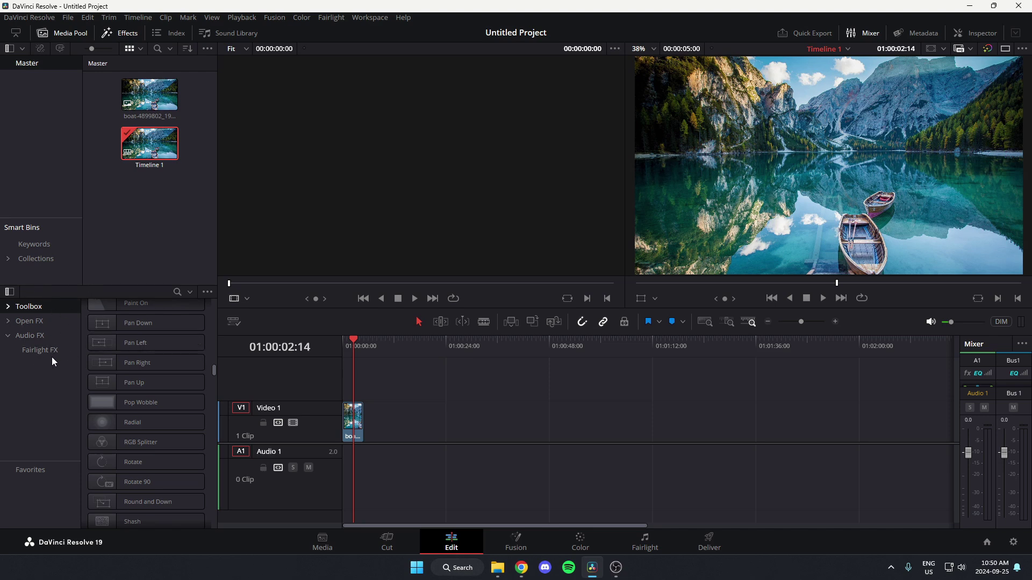
click(10, 295)
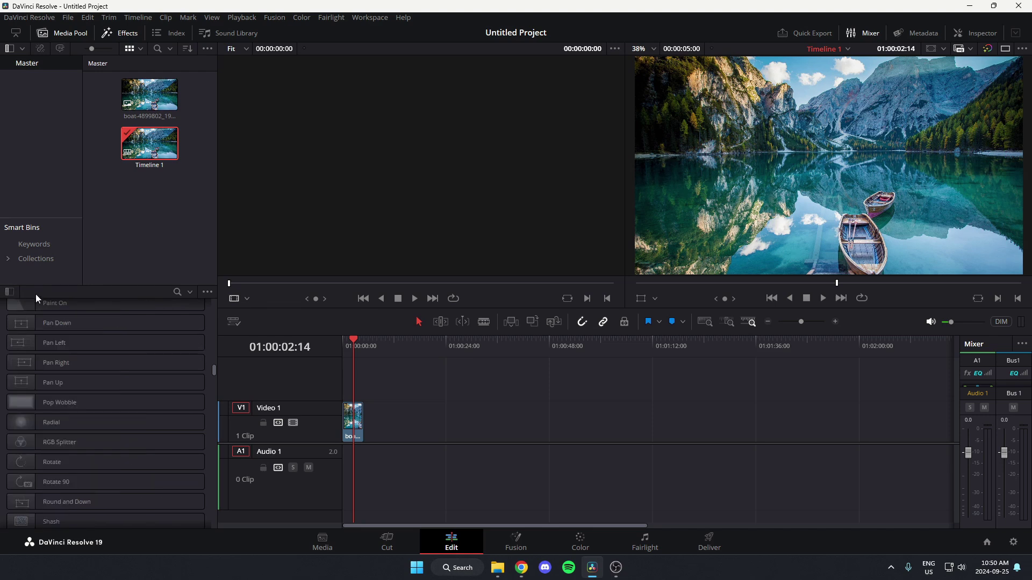
click(10, 292)
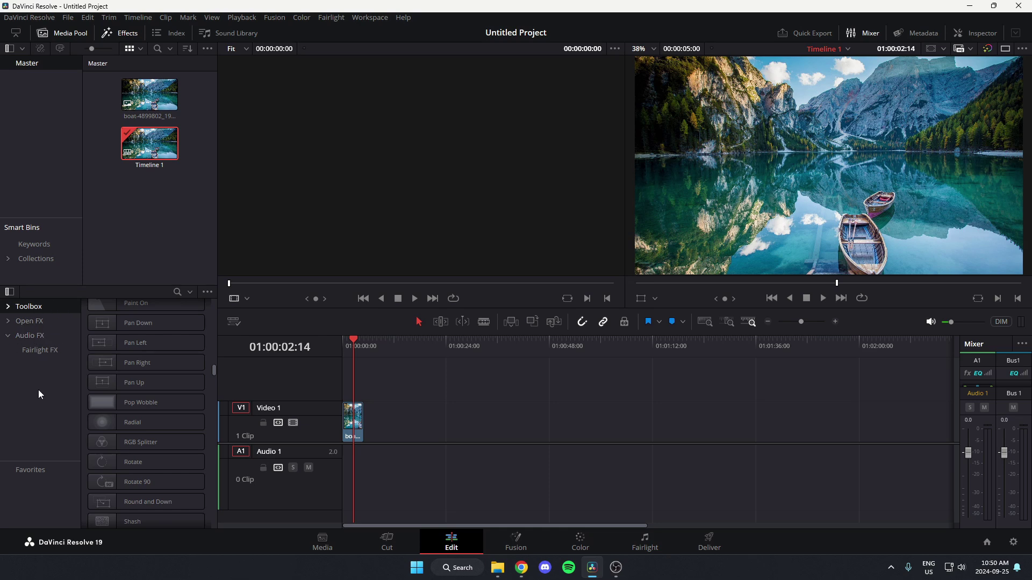
click(37, 324)
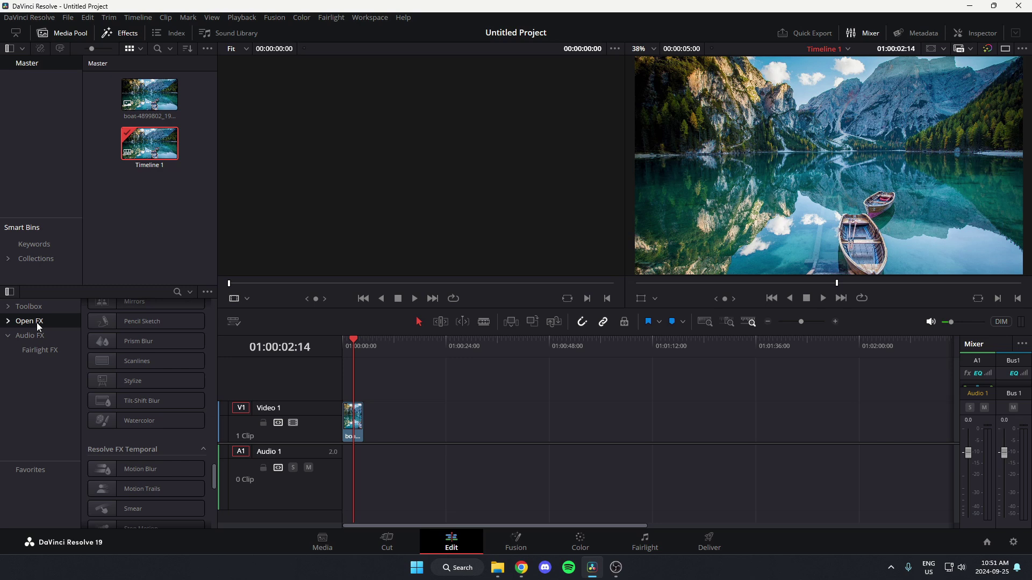
Search for 'watercolor' and drag the Watercolor effect onto the landscape clip on Video 1.
click(177, 294)
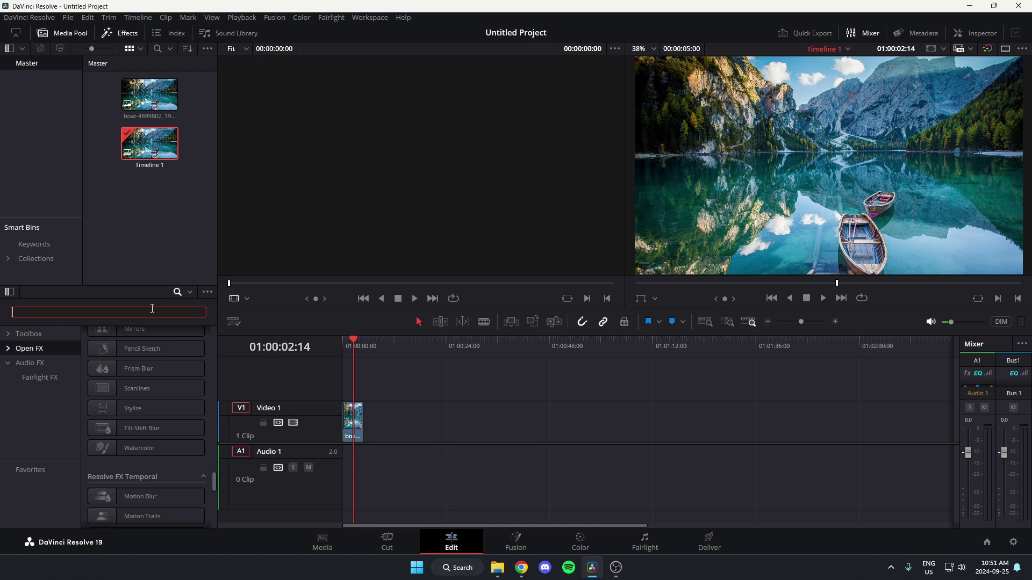
text(watercolor)
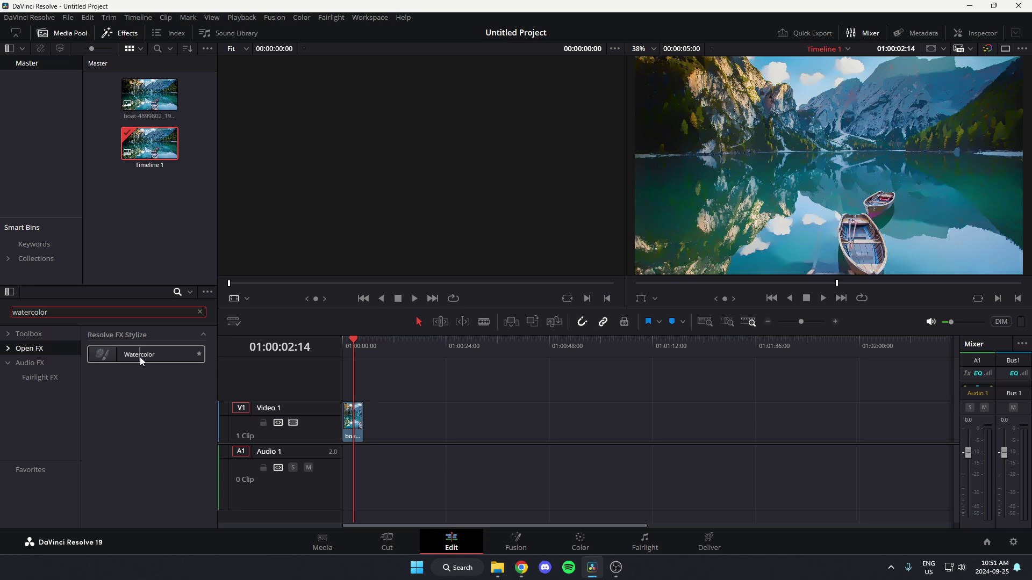
drag(152, 354, 352, 420)
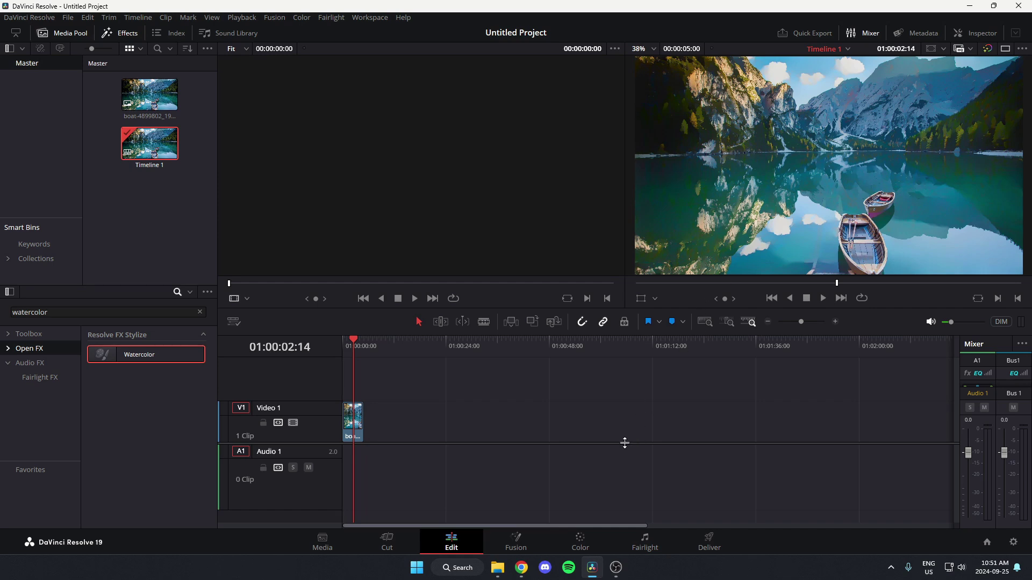
Set Watercolor's Global Blend smoothness to 0.030 in the Inspector and save the project.
click(982, 34)
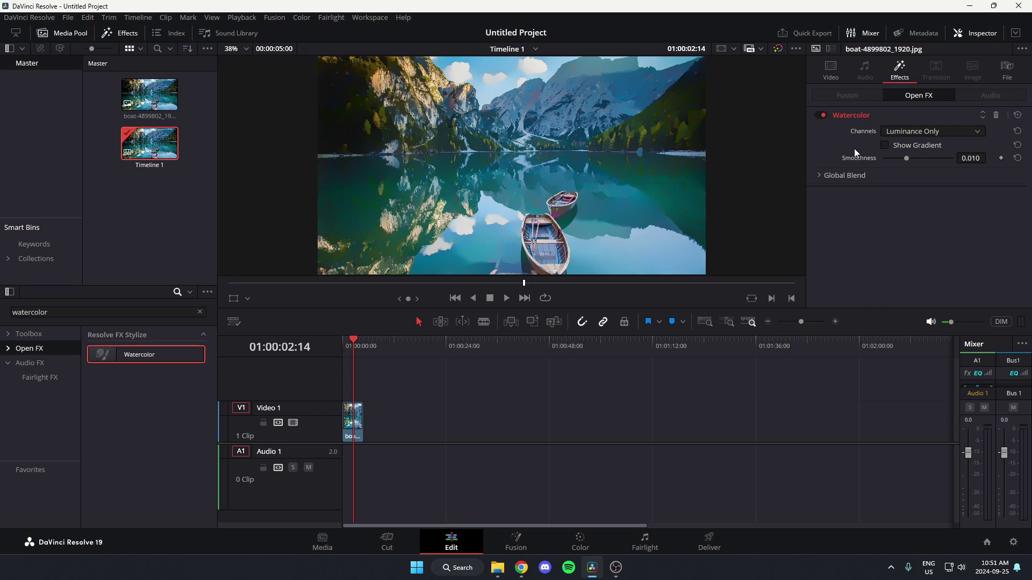
click(818, 175)
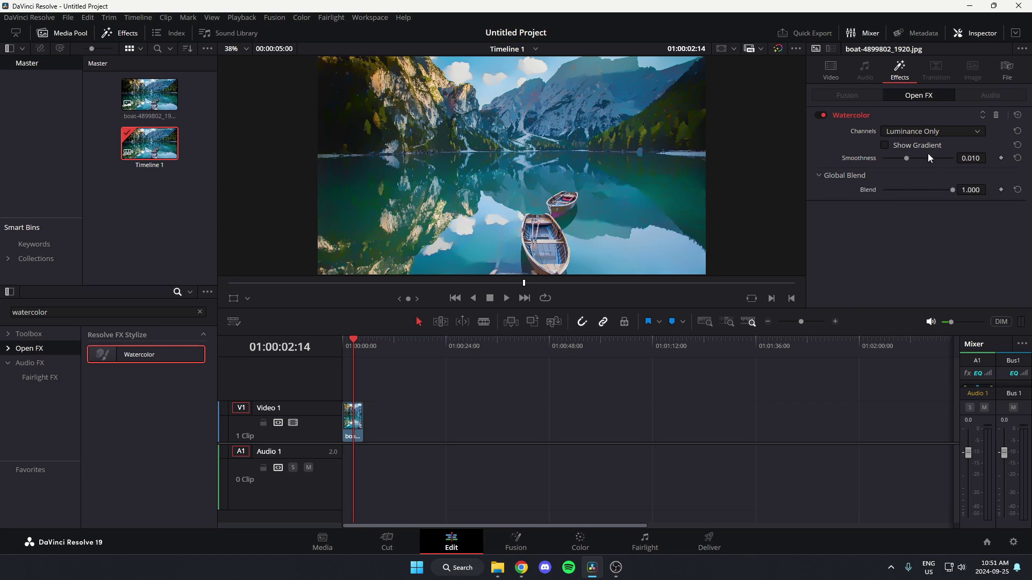
drag(907, 157, 955, 158)
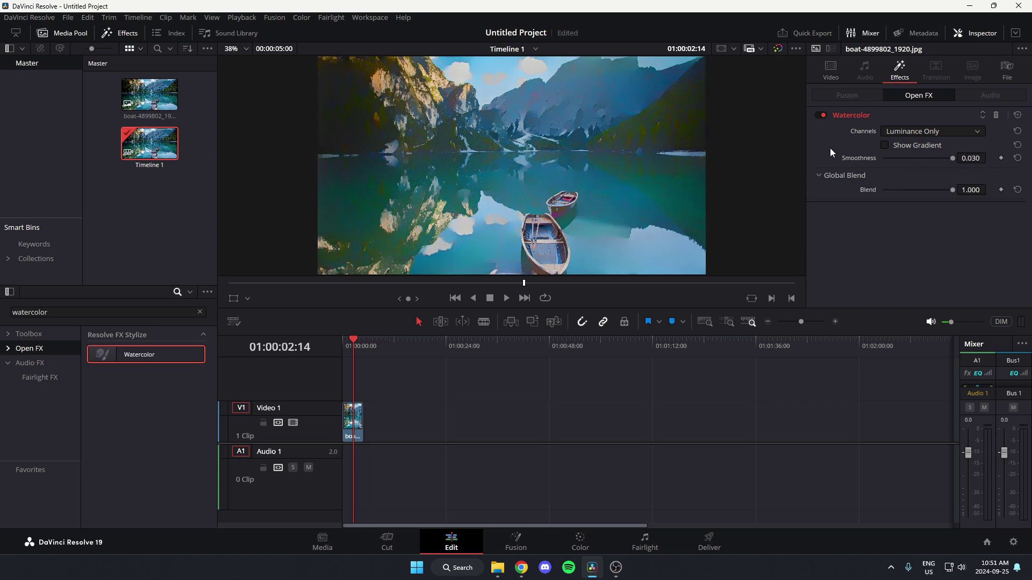
key(ctrl+s)
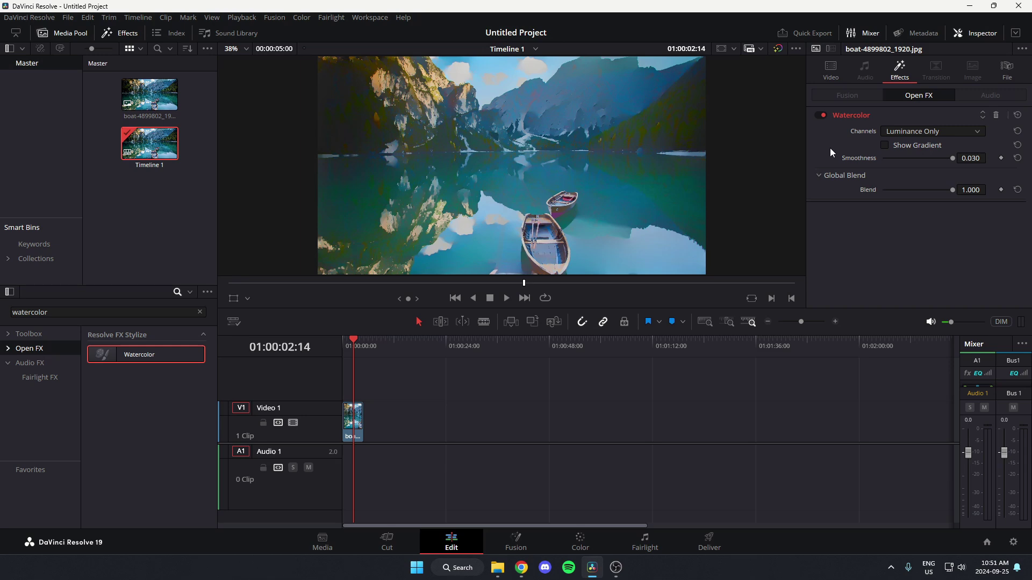